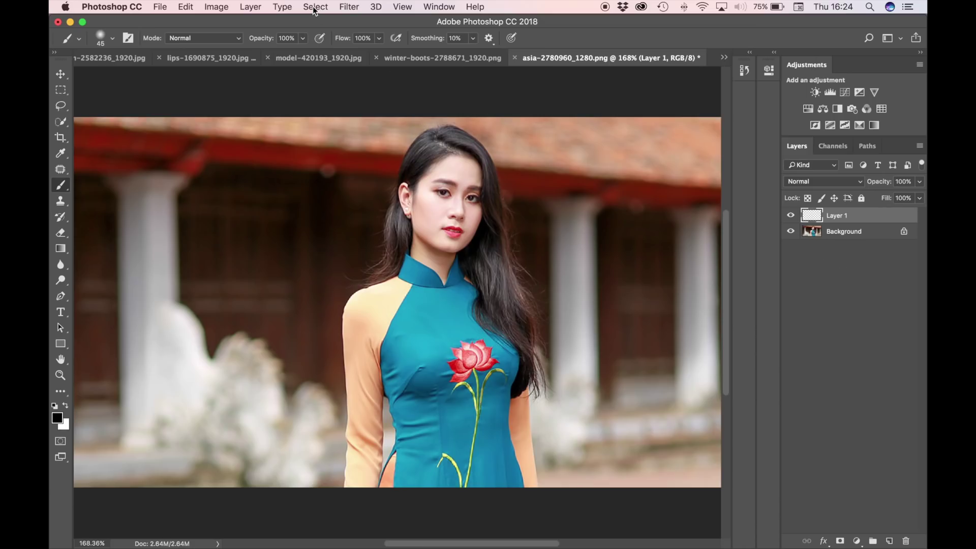
- Open the Select menu to find a colour-based selection command
click(314, 8)
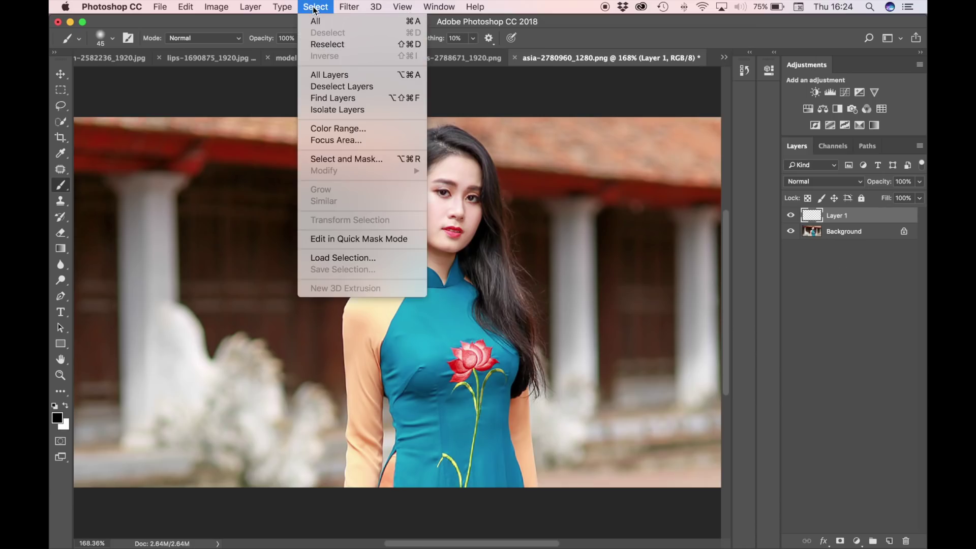
- Start Color Range with Sampled Colors and the sampling eyedropper
click(358, 127)
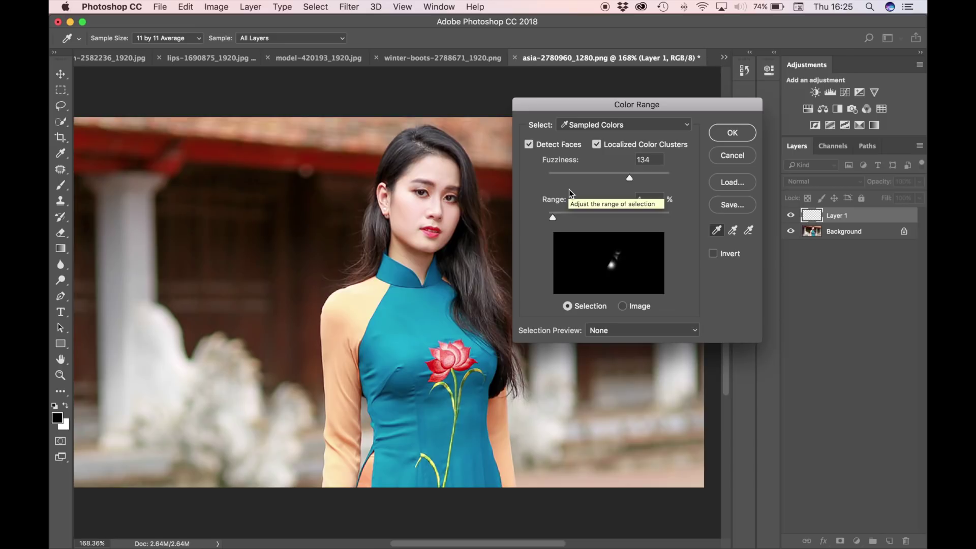
click(581, 127)
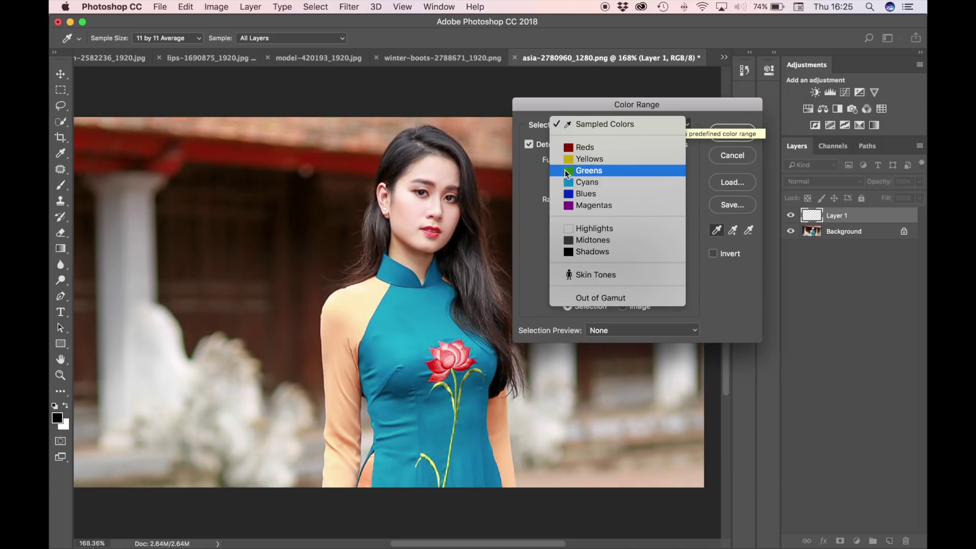
click(596, 127)
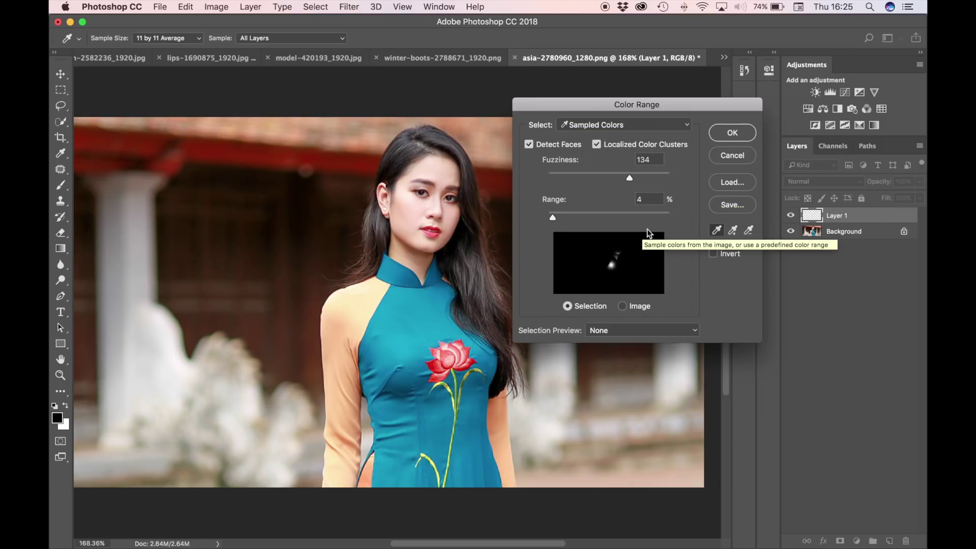
click(717, 230)
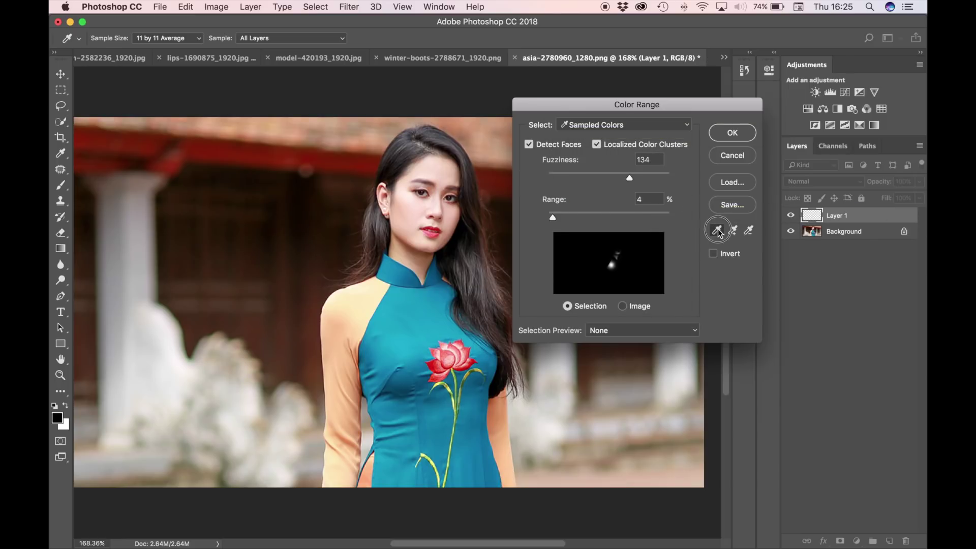
- Sample the teal dress colour at several darker and lighter spots
click(427, 315)
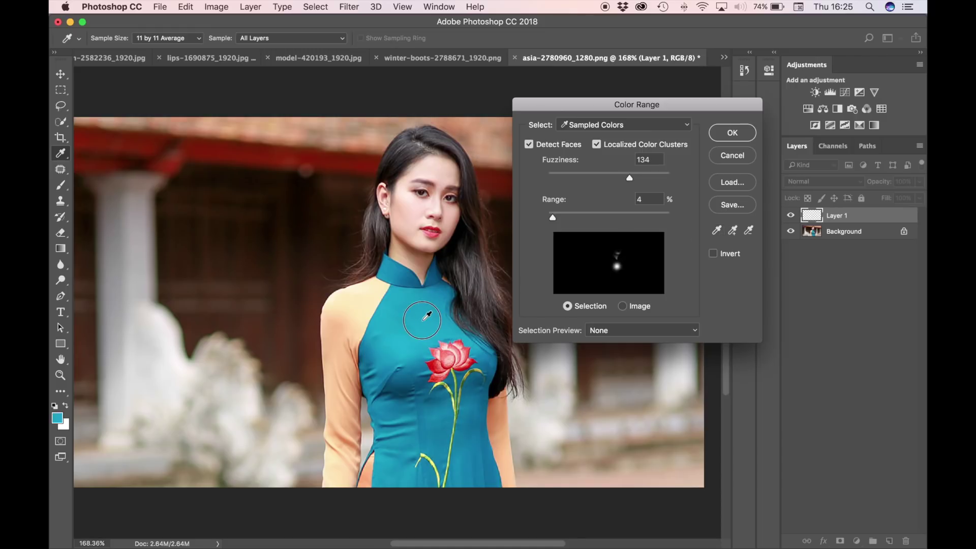
click(399, 328)
click(409, 343)
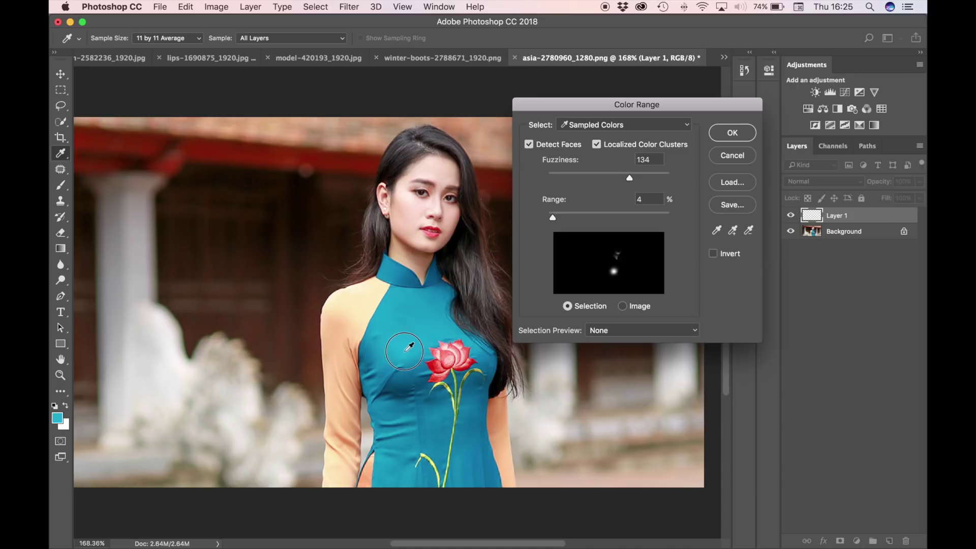
click(405, 336)
click(414, 314)
- Add the dress body, lower shades, collar and teal around the lotus stem to the sample
click(731, 231)
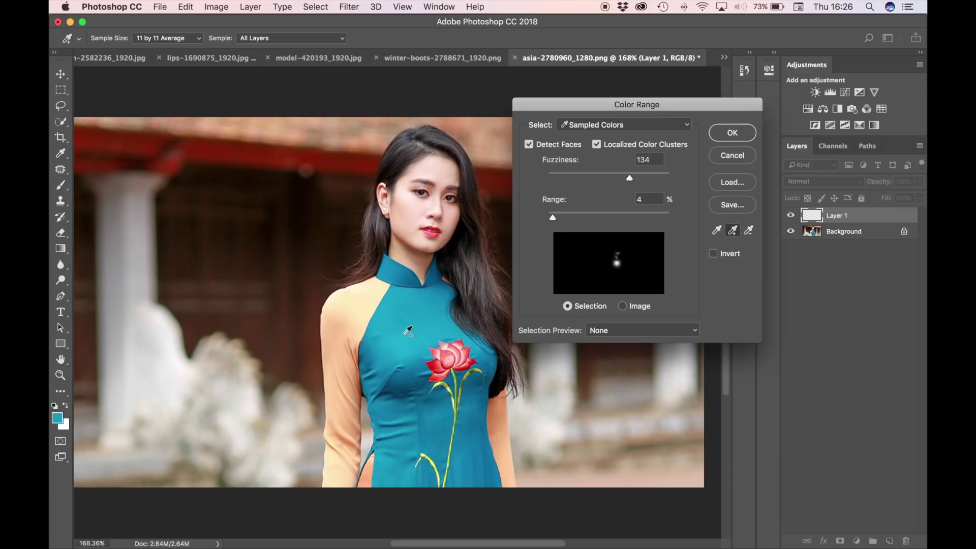
mouse_move(410, 283)
mouse_down()
mouse_move(404, 275)
mouse_move(412, 297)
mouse_move(382, 377)
mouse_move(394, 472)
mouse_up()
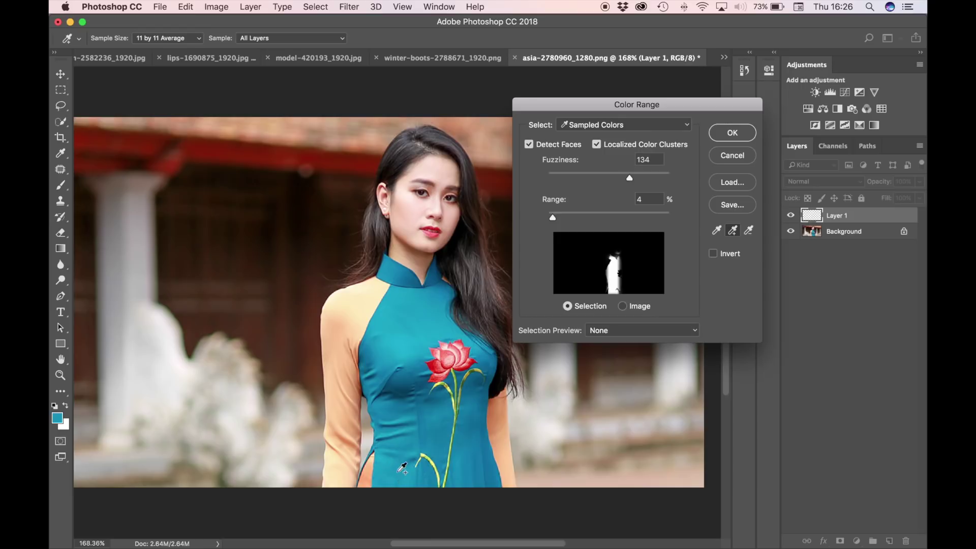
drag(436, 433, 432, 433)
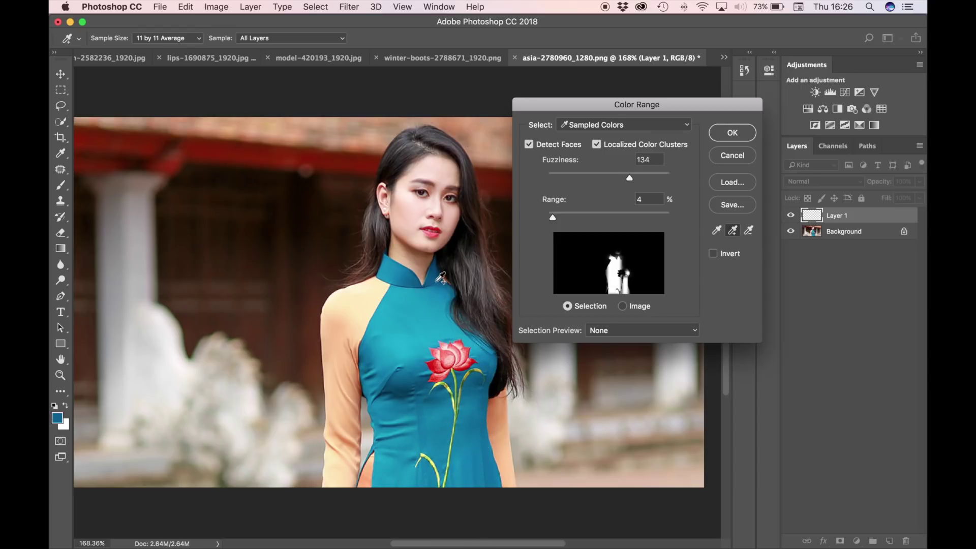
click(440, 299)
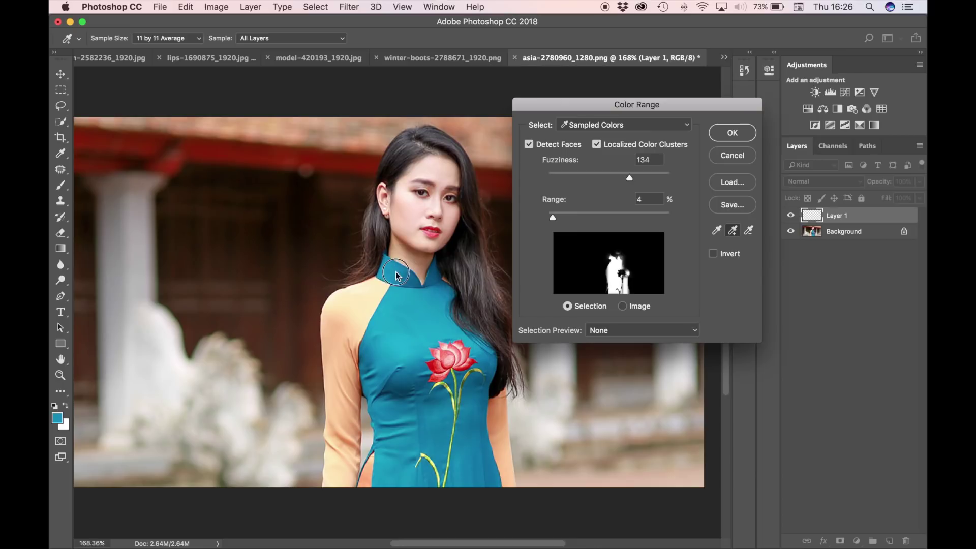
drag(412, 277, 395, 300)
click(393, 472)
click(472, 392)
click(457, 391)
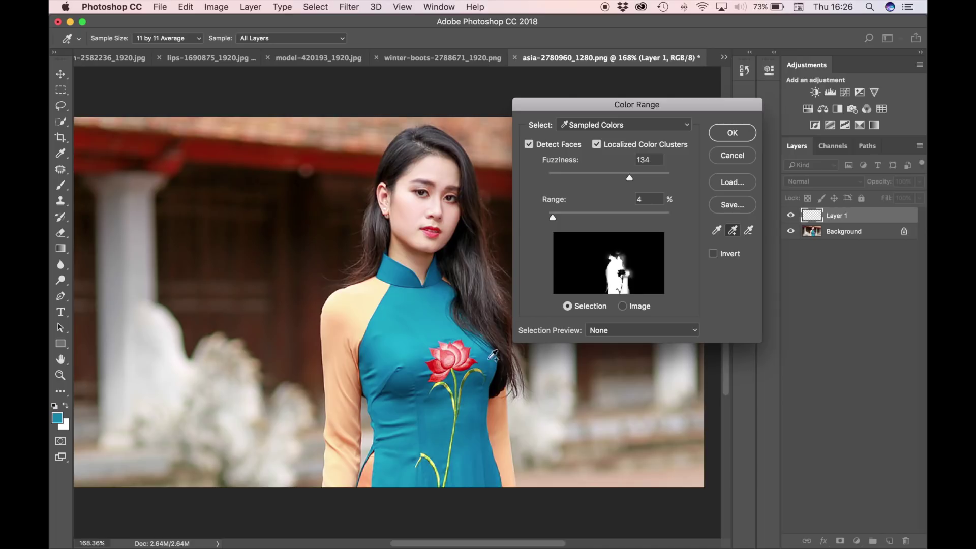
- Preview the dress selection as a Grayscale mask and on Black Matte
click(605, 330)
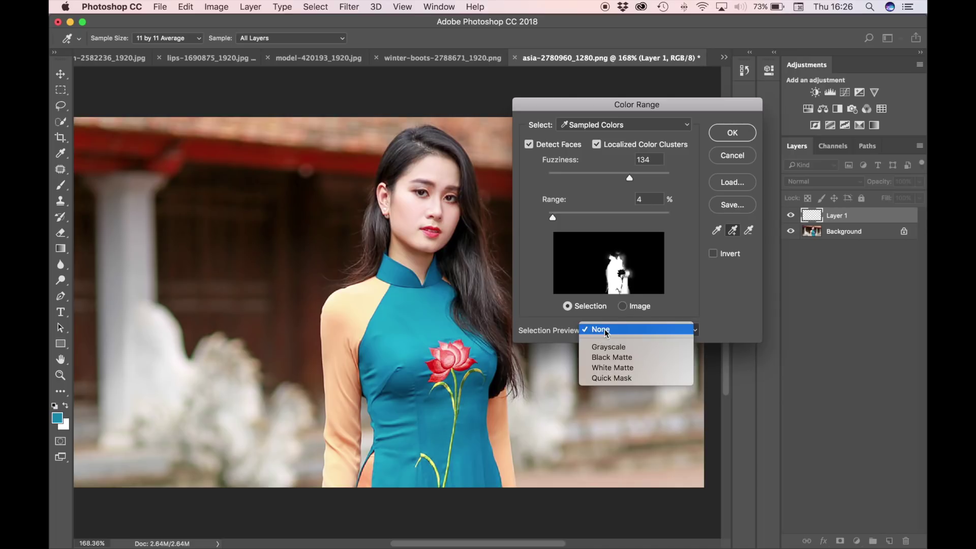
click(609, 346)
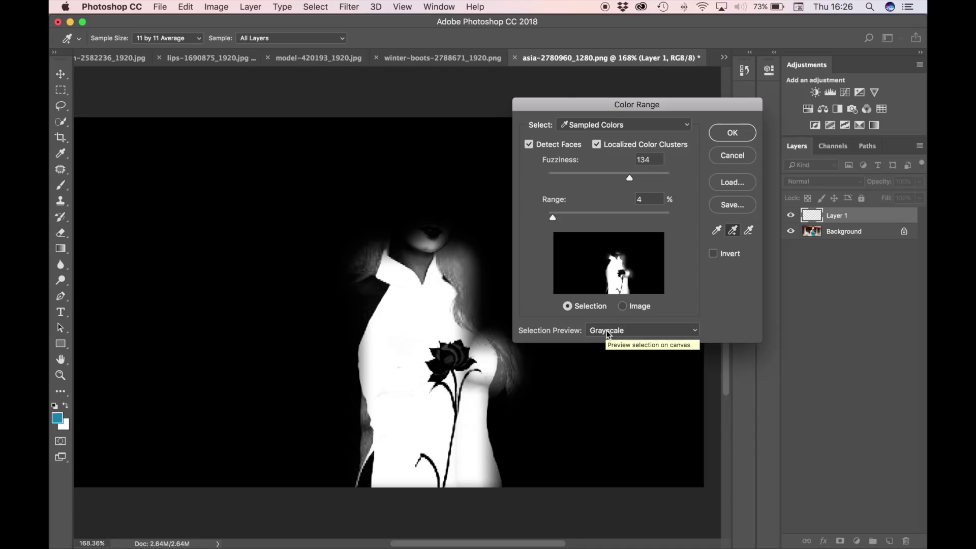
click(607, 333)
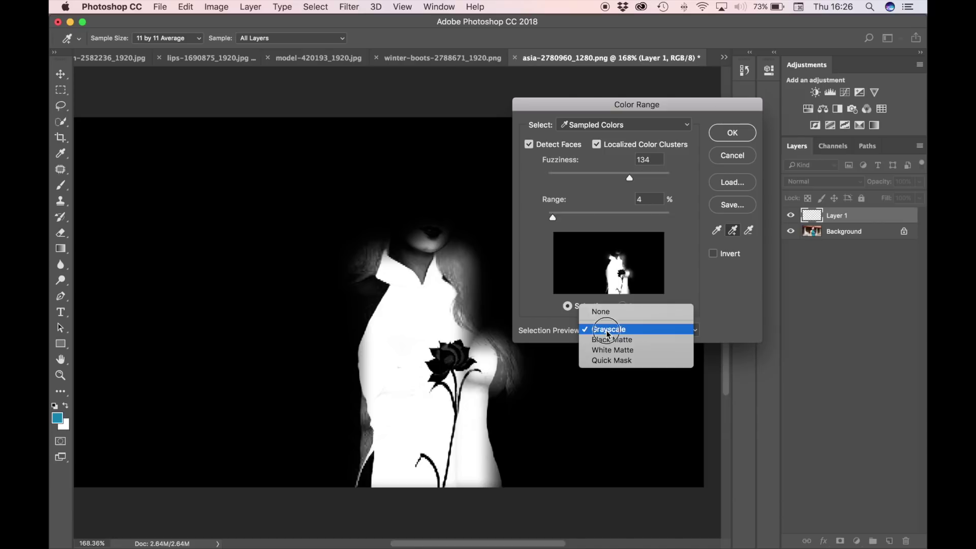
click(609, 341)
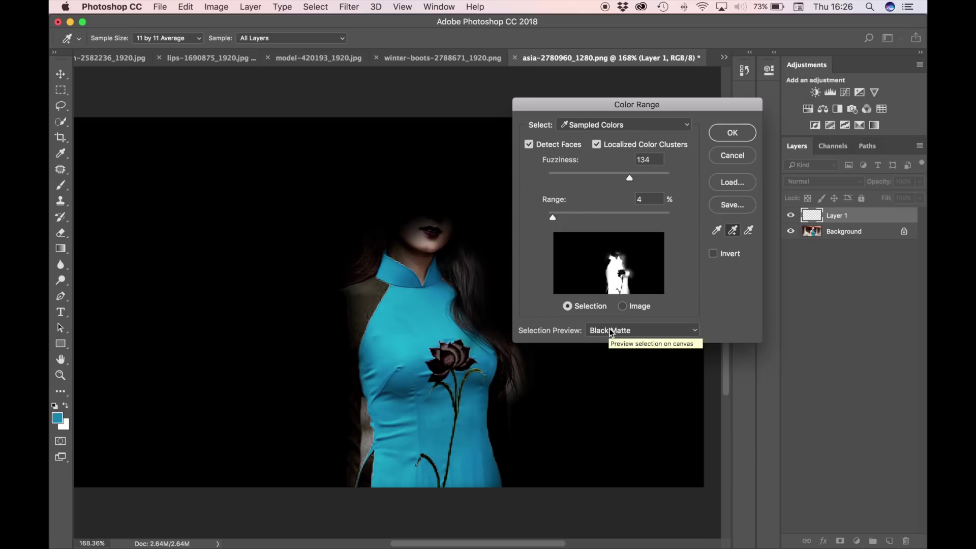
- Set Selection Preview back to None and accept the dress selection
click(610, 333)
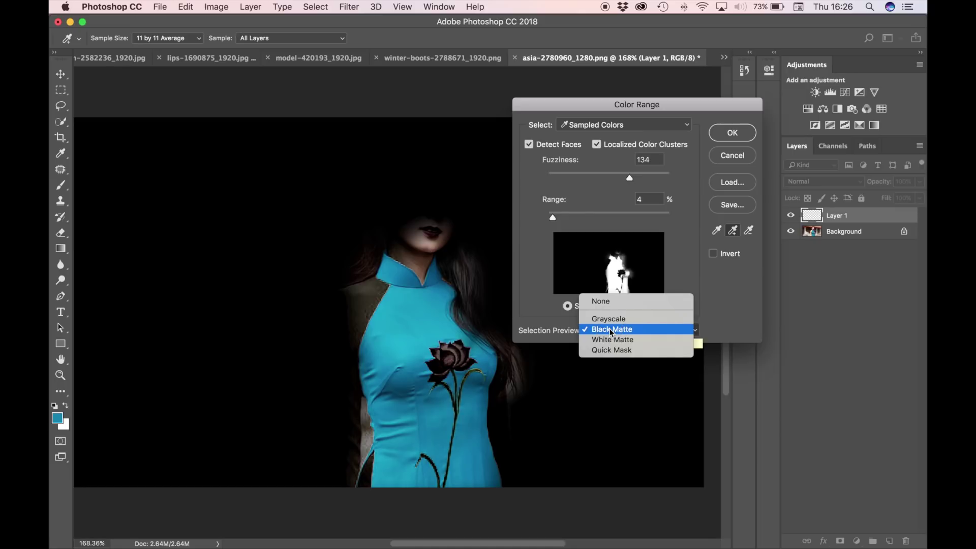
click(605, 302)
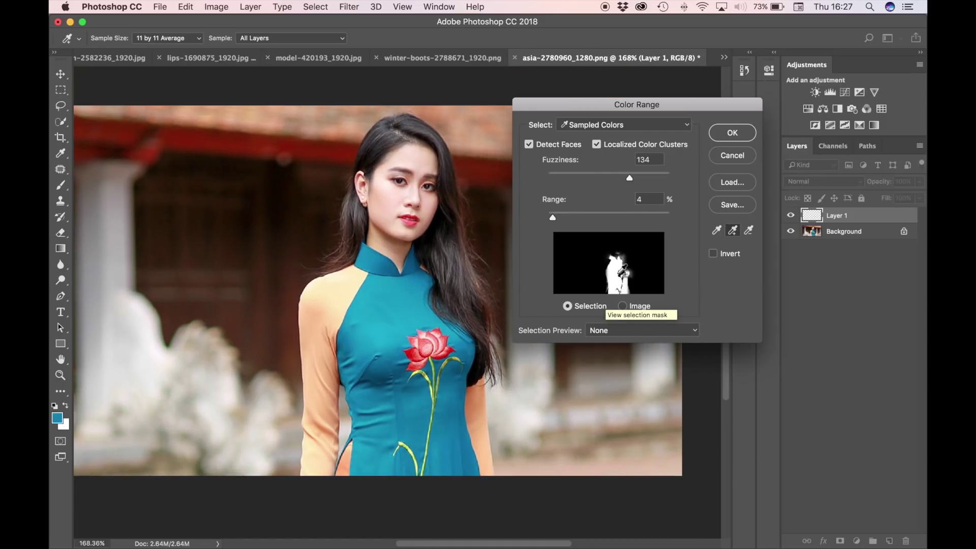
click(733, 133)
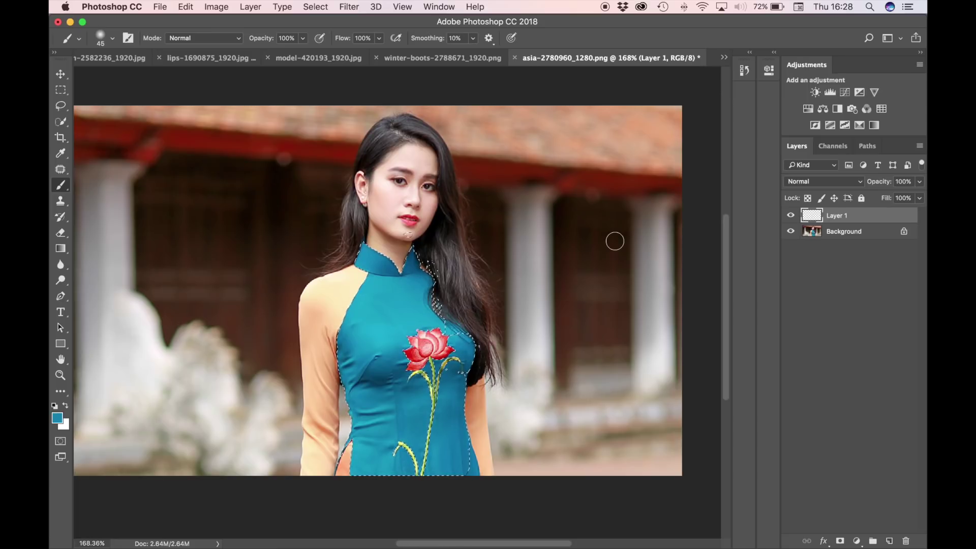
- Add a Hue/Saturation 1 adjustment layer masked to the dress selection
click(250, 6)
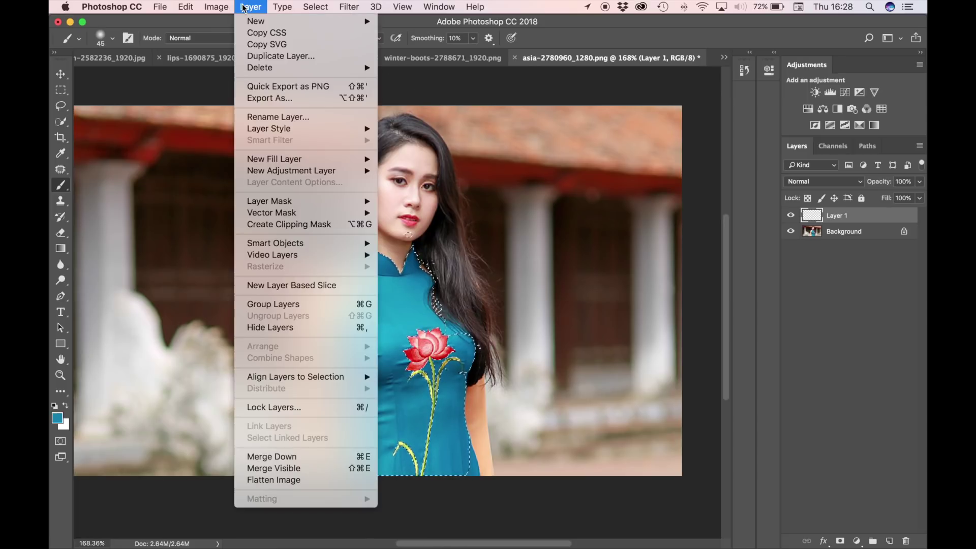
mouse_move(326, 172)
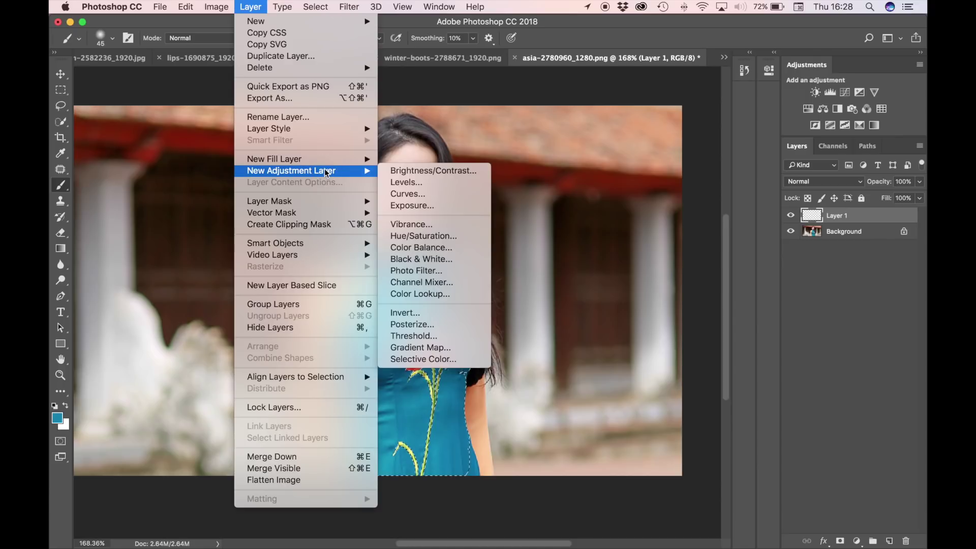
click(424, 236)
click(588, 135)
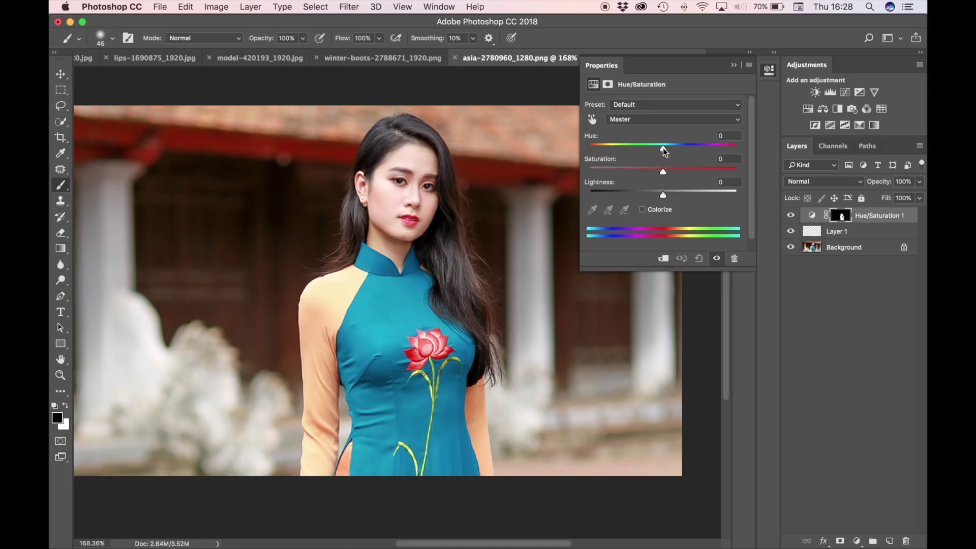
- Sweep the Hue slider through green and red, settling the dress on blue at Hue +13, Saturation +3
drag(664, 150, 585, 163)
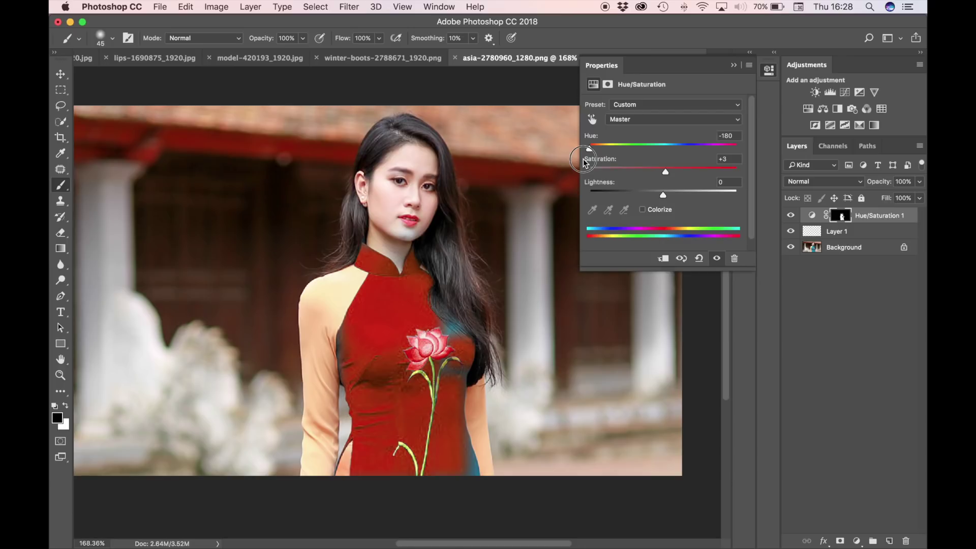
drag(588, 148, 674, 156)
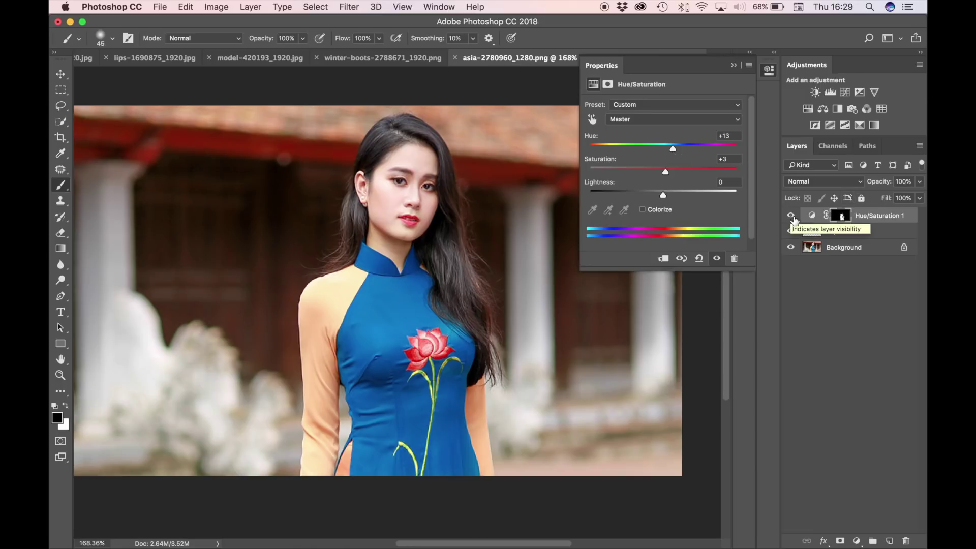
click(867, 231)
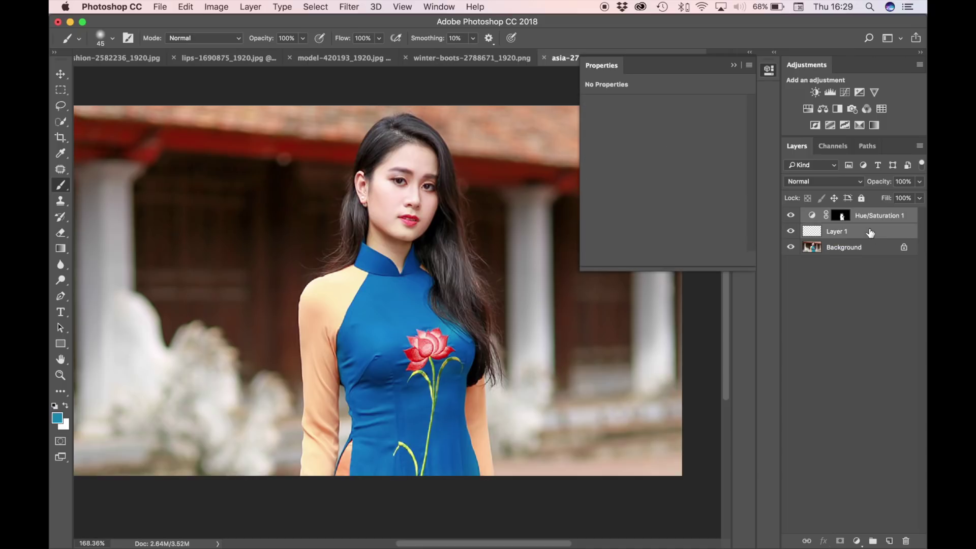
key(super+g)
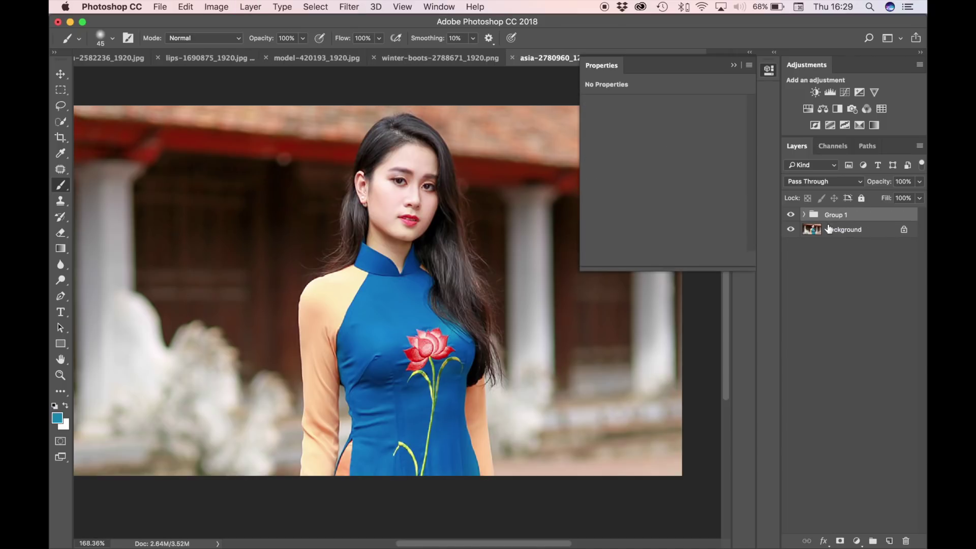
click(790, 215)
click(790, 215)
click(791, 215)
click(790, 214)
click(791, 215)
click(791, 215)
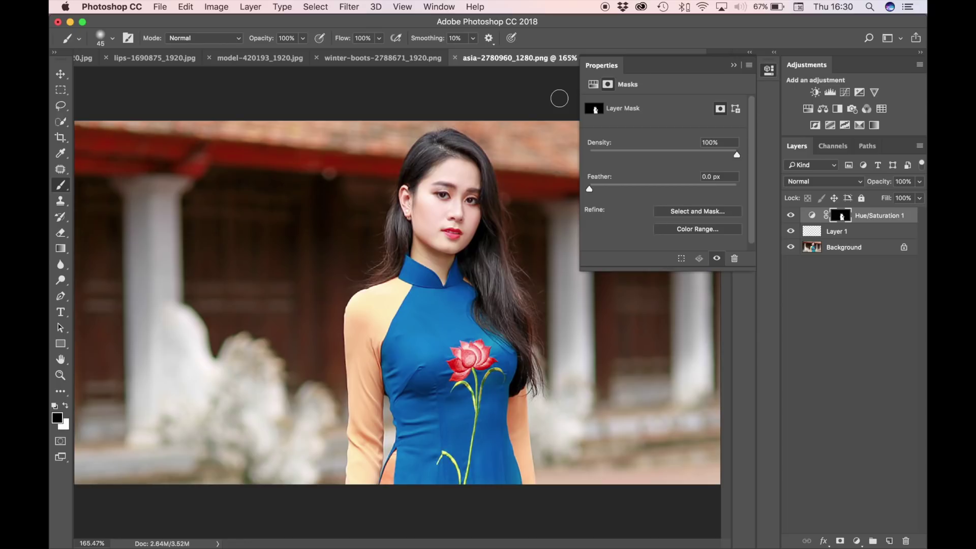
- Collapse the Hue/Saturation Properties panel
click(615, 206)
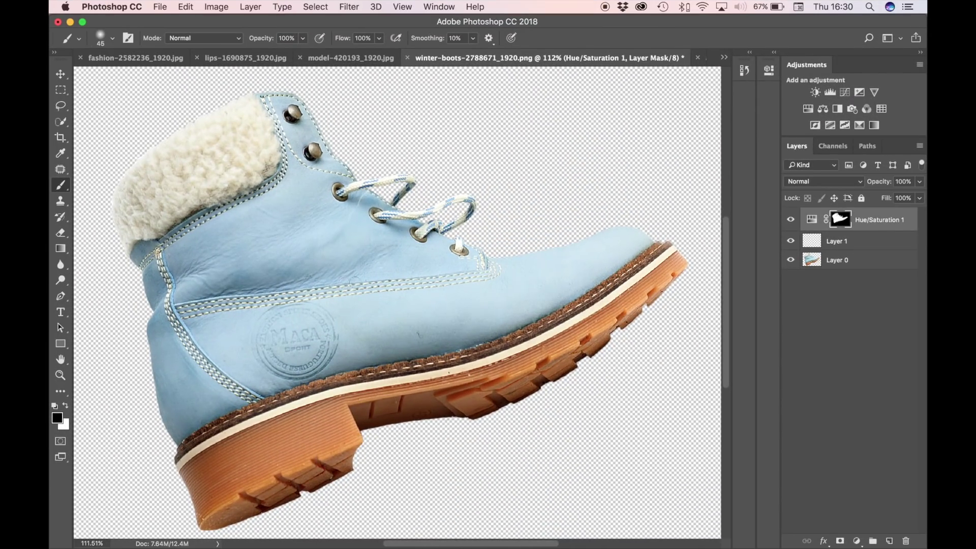
- Try mint green and dusty pink on the boot, ending at light teal with Hue -2, Saturation +2
double_click(808, 220)
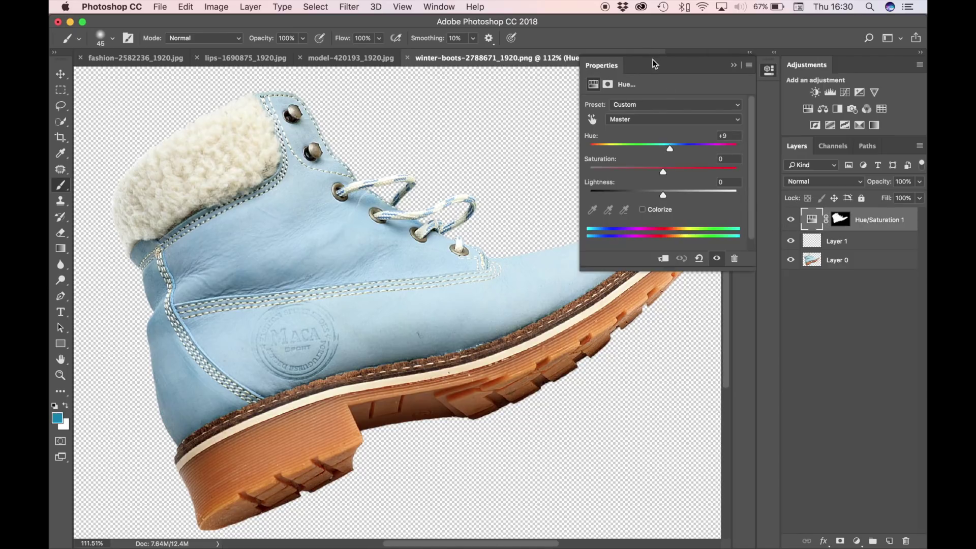
mouse_move(652, 64)
mouse_down()
mouse_move(671, 60)
mouse_move(654, 64)
mouse_up()
drag(668, 149, 724, 153)
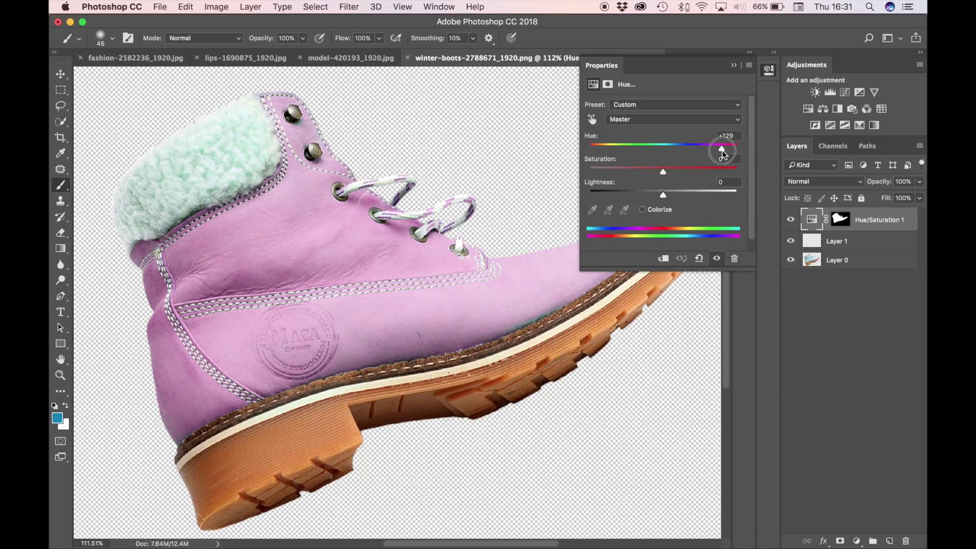
drag(663, 173, 660, 175)
drag(721, 150, 744, 151)
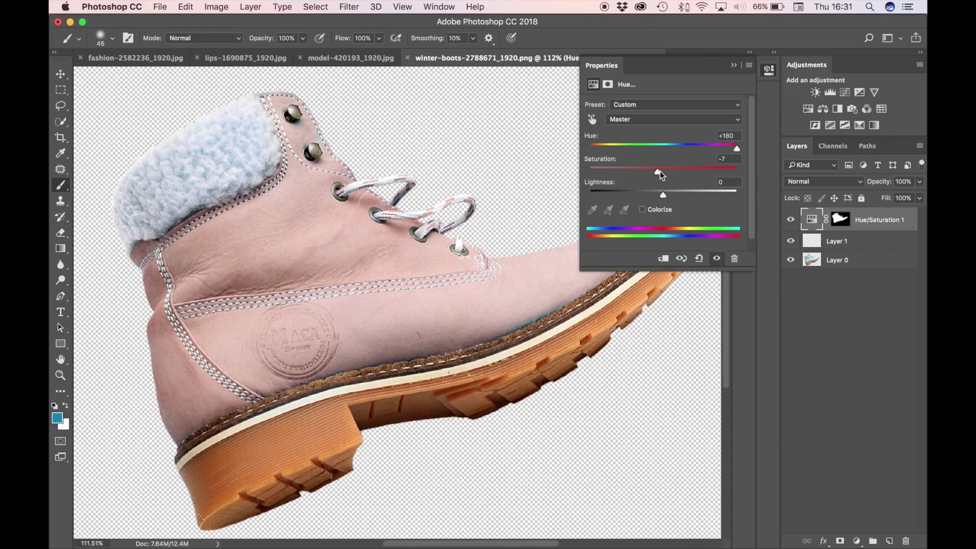
mouse_move(660, 173)
mouse_down()
mouse_move(708, 174)
mouse_move(666, 176)
mouse_up()
drag(737, 148, 663, 161)
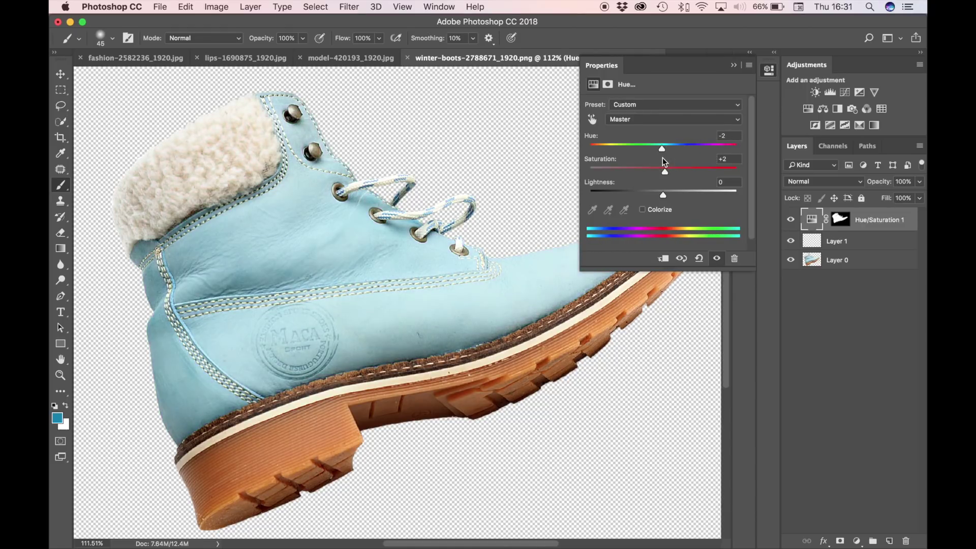